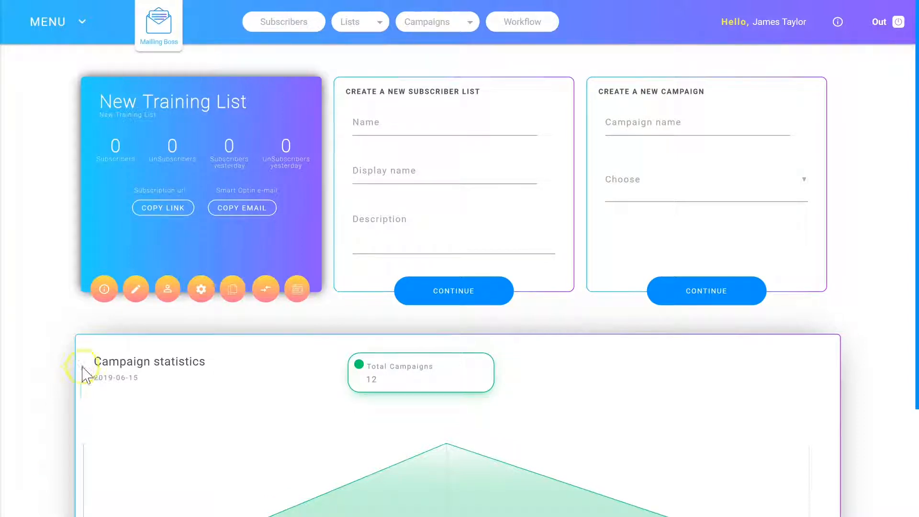
# Create a new email sequence named Email Sequence 1.
pyautogui.click(440, 24)
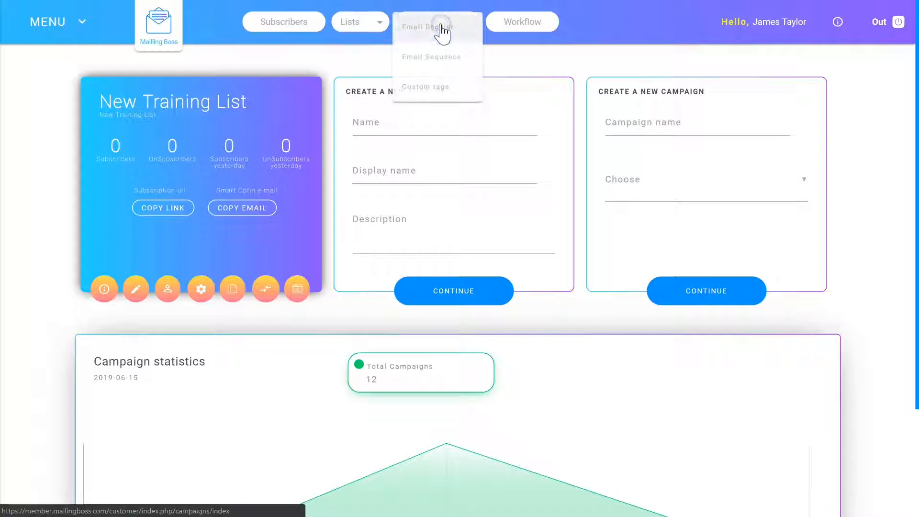
pyautogui.click(430, 58)
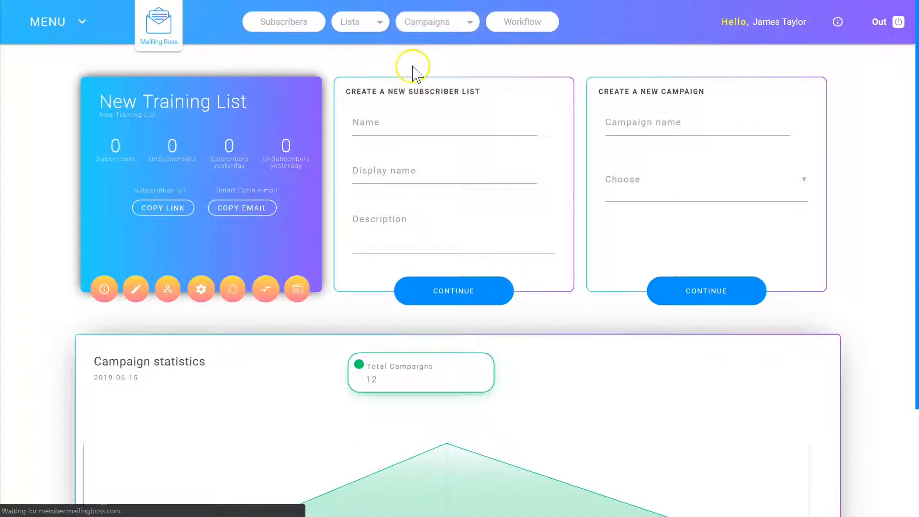
pyautogui.click(791, 85)
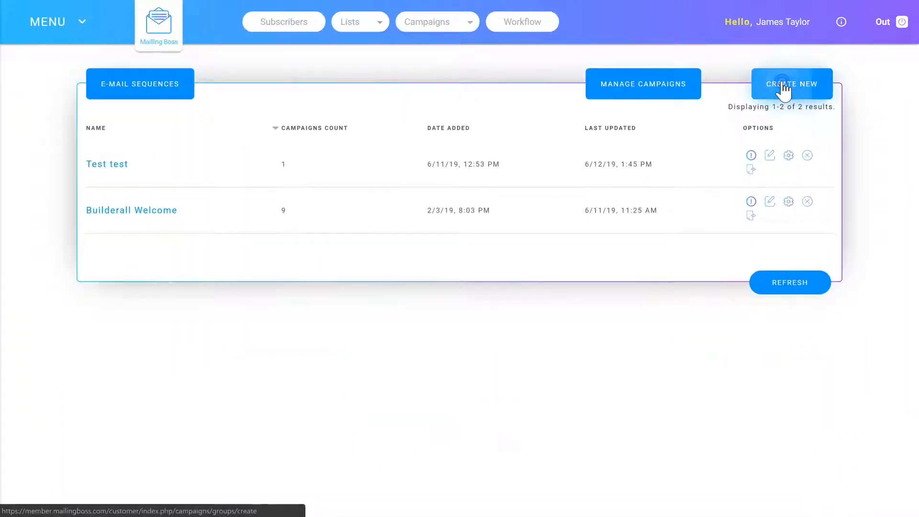
pyautogui.click(284, 139)
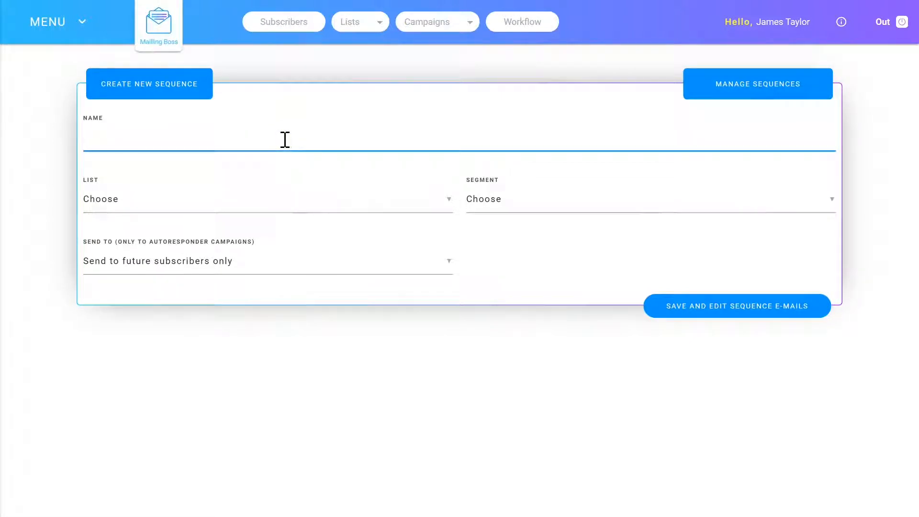
pyautogui.write('Email Sequence 1')
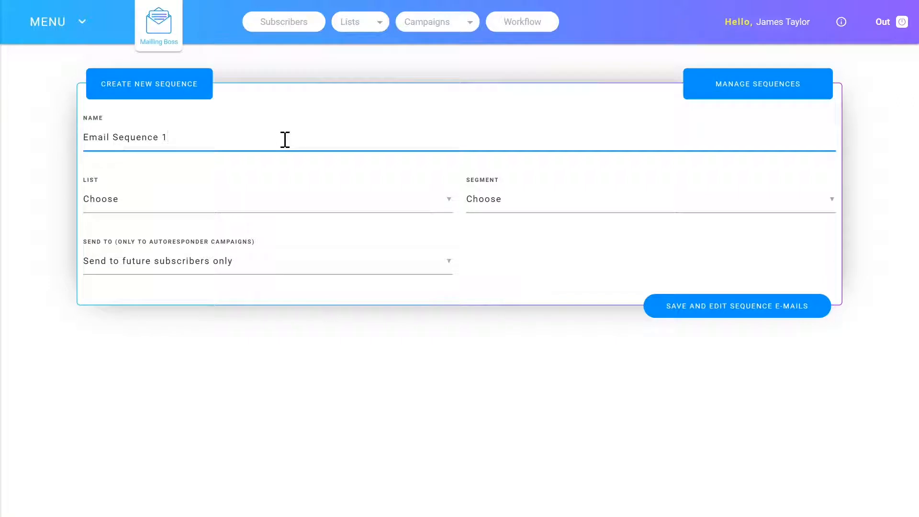
# Assign the sequence to New Training List, keep it for future subscribers only, and save it to edit its e-mails.
pyautogui.click(265, 200)
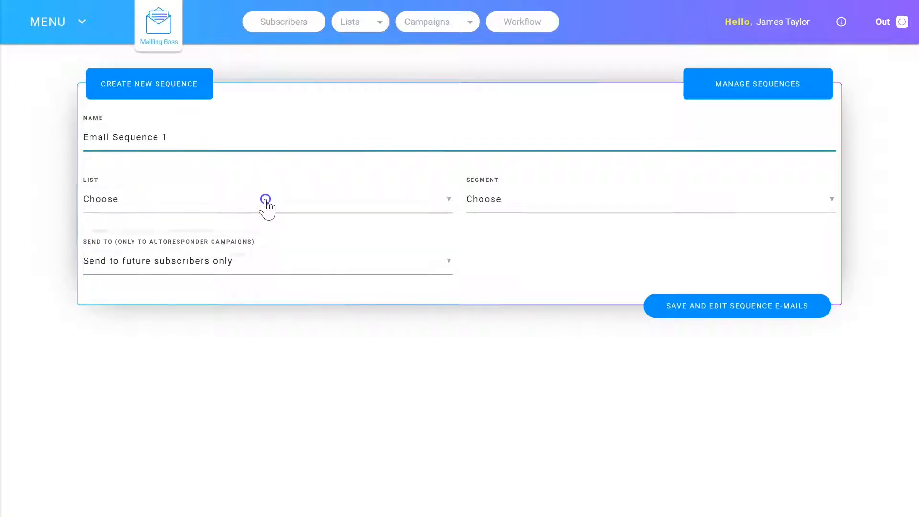
pyautogui.click(308, 199)
pyautogui.click(220, 237)
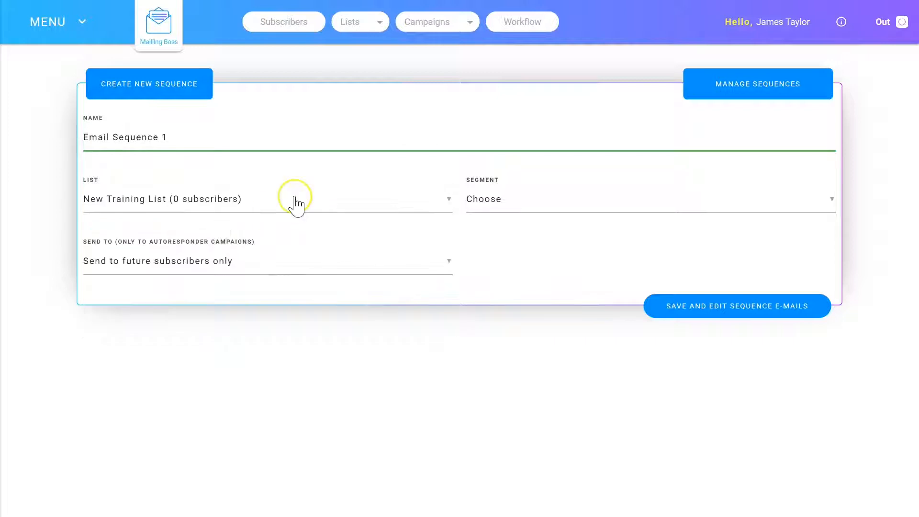
pyautogui.click(539, 202)
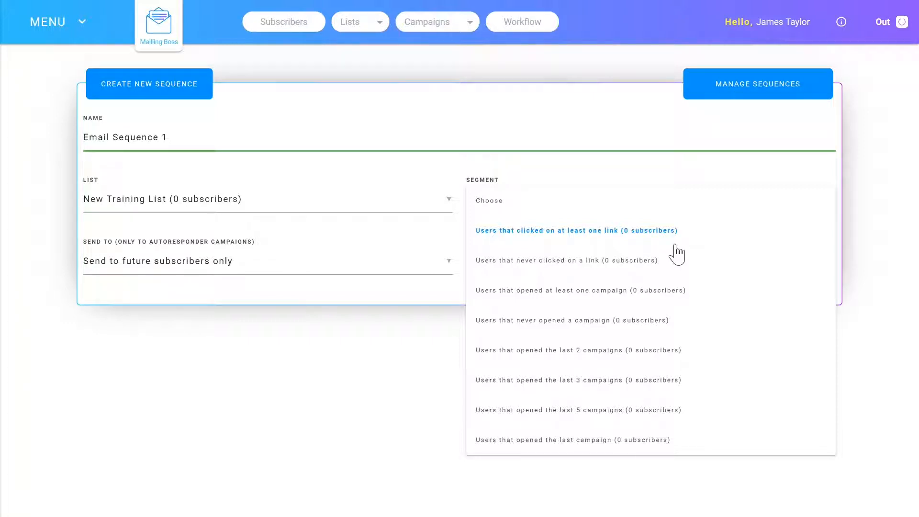
pyautogui.click(231, 241)
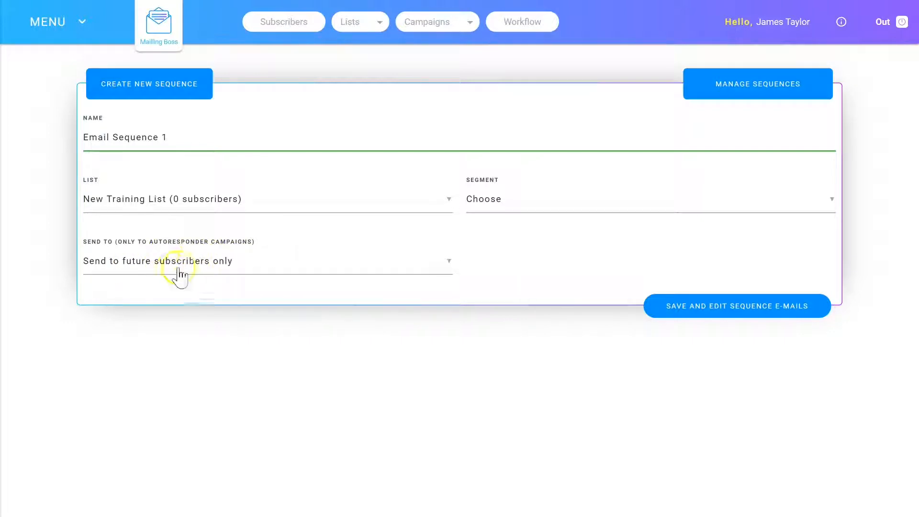
pyautogui.click(215, 272)
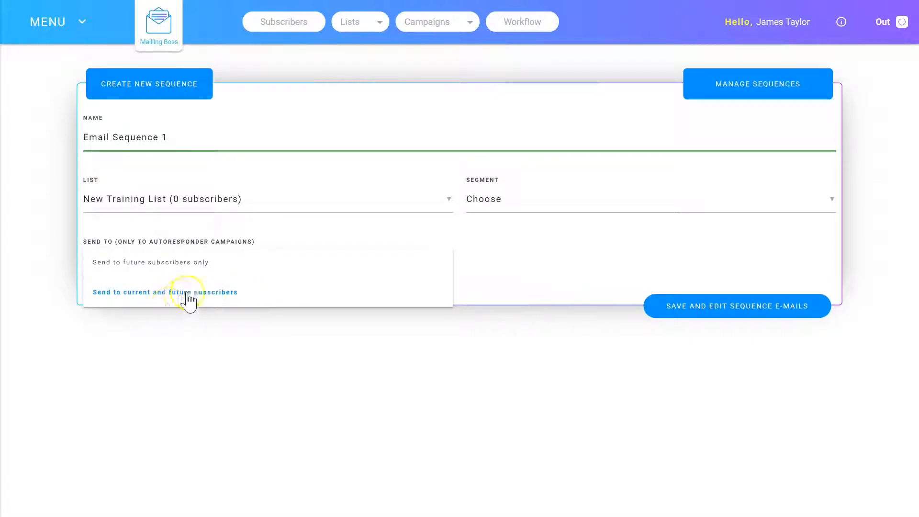
pyautogui.click(681, 307)
pyautogui.click(728, 308)
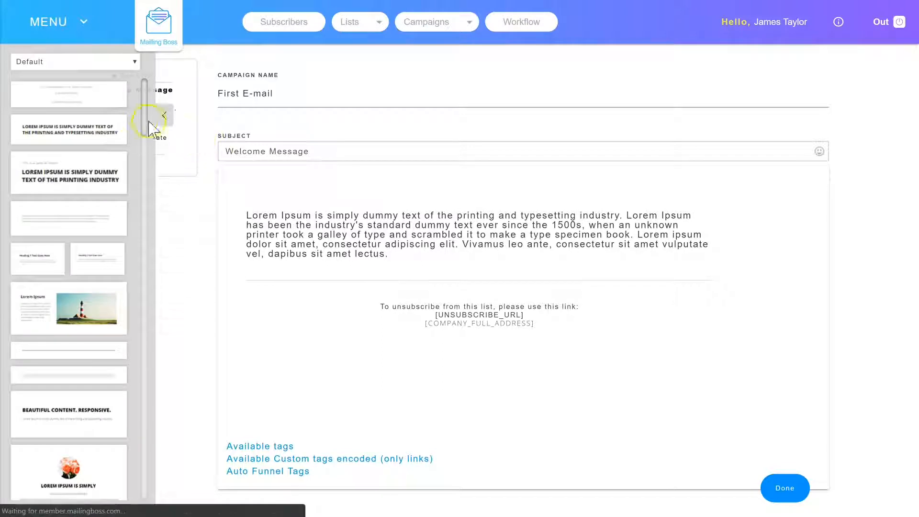
# Insert the three-image Beautiful Content snippet above the body text of the Welcome Message and add another e-mail to the sequence.
pyautogui.scroll(-5, 82, 244)
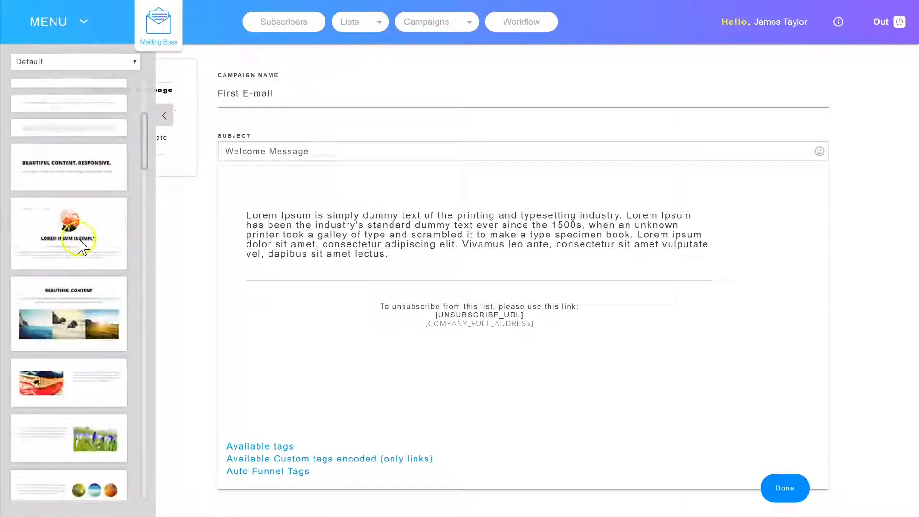
pyautogui.scroll(-3, 82, 246)
pyautogui.scroll(4, 67, 329)
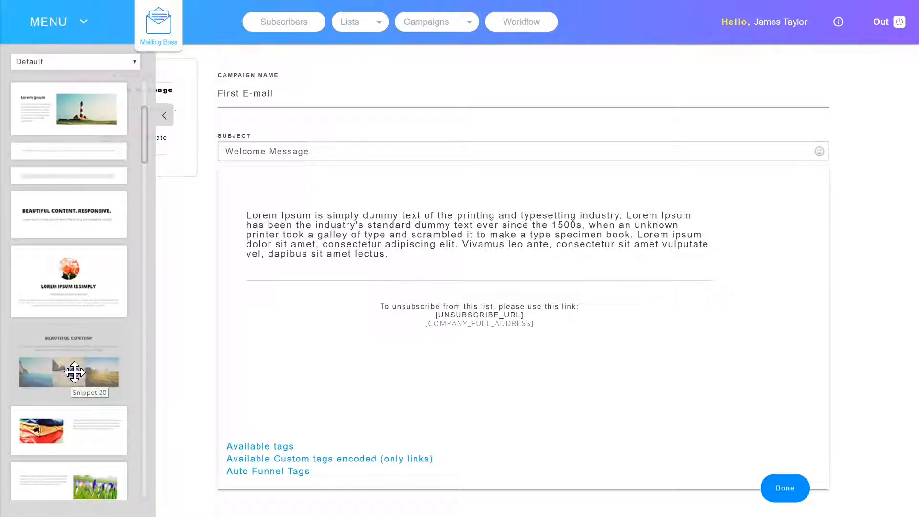
pyautogui.moveTo(74, 373); pyautogui.dragTo(322, 205)
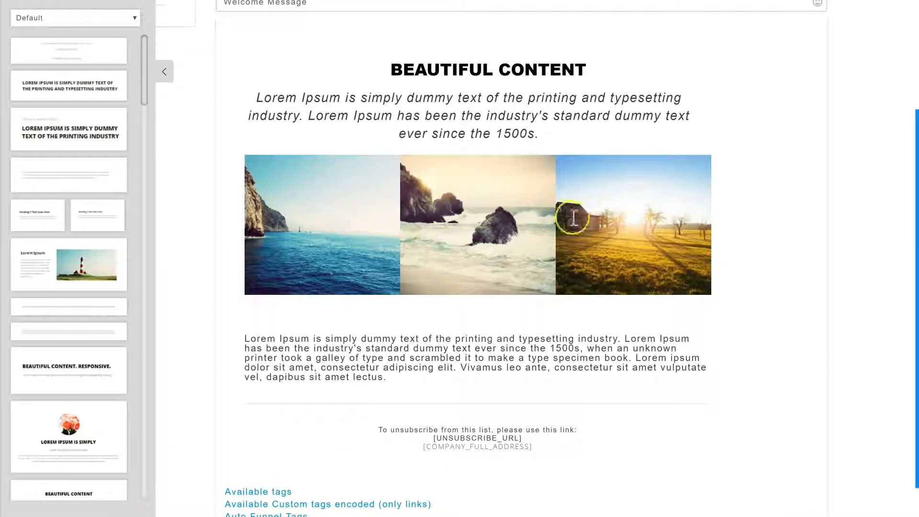
pyautogui.scroll(2, 420, 349)
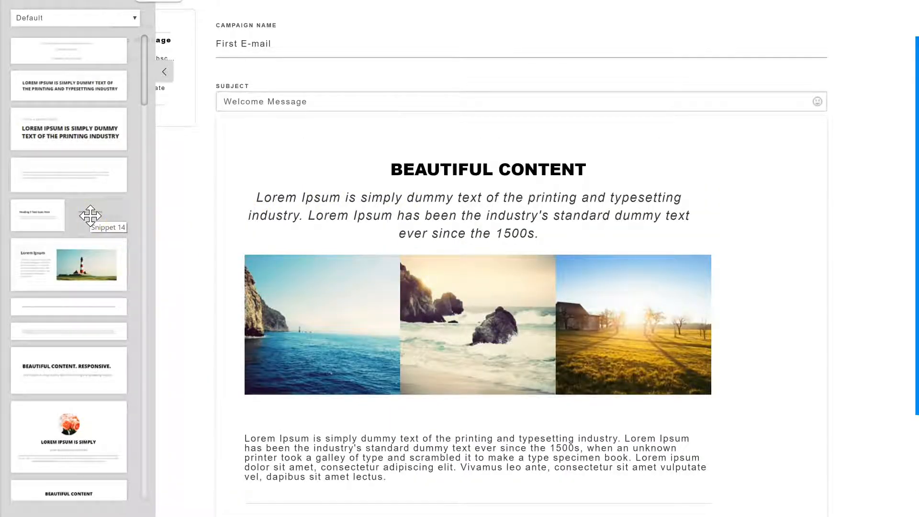
pyautogui.click(166, 115)
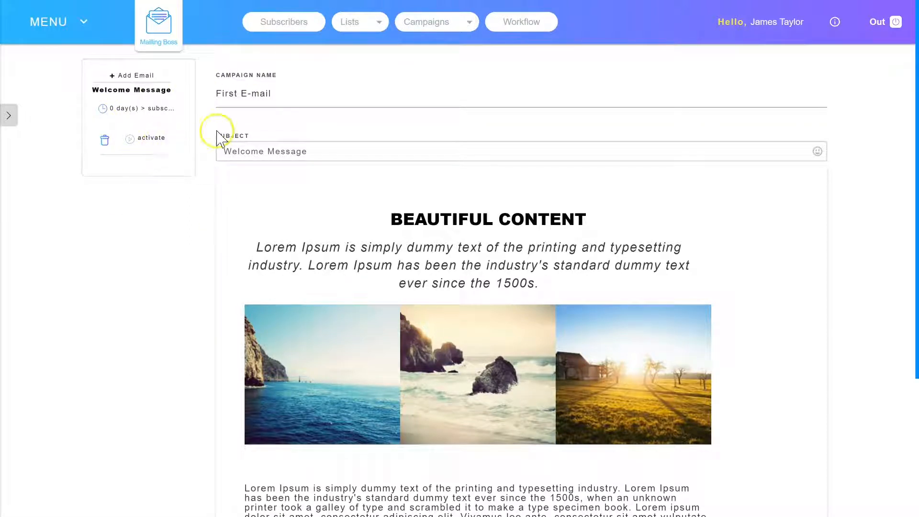
pyautogui.click(134, 75)
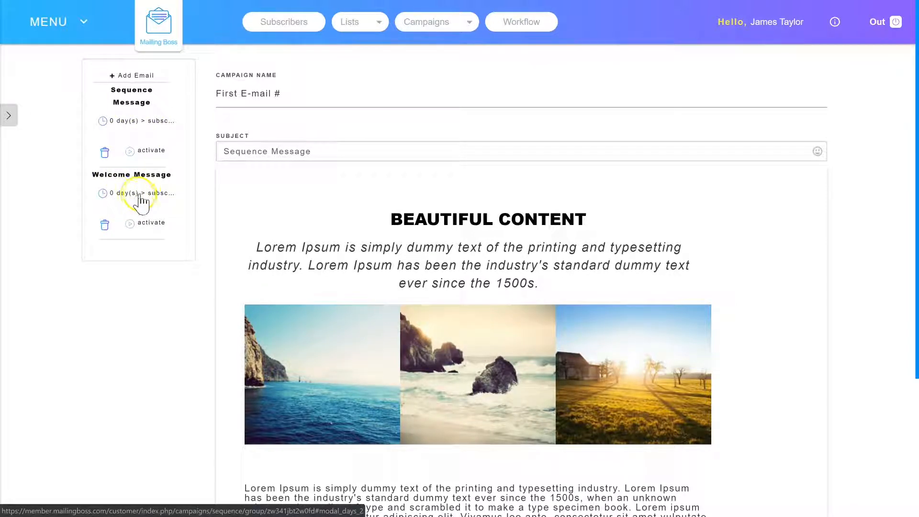
# Set the Welcome Message's autoresponder time value to 1, keeping Day as the time unit.
pyautogui.click(124, 197)
pyautogui.click(276, 176)
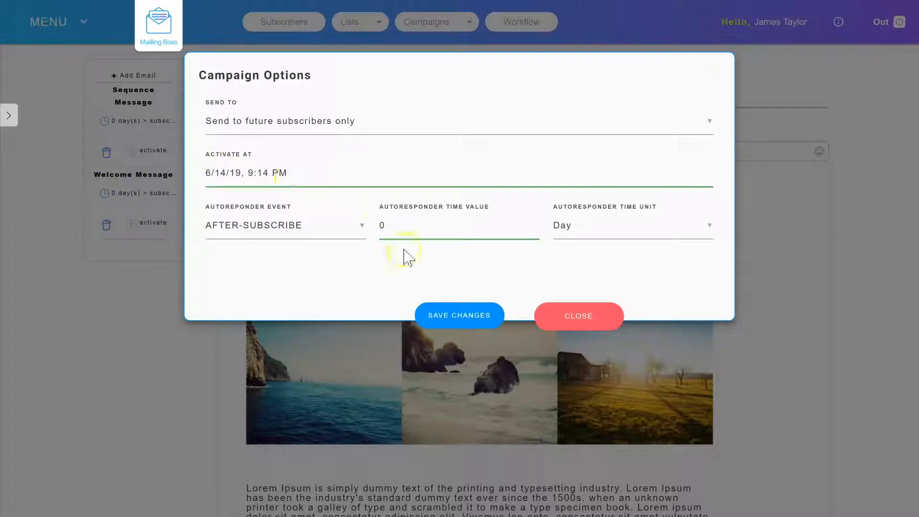
pyautogui.click(400, 226)
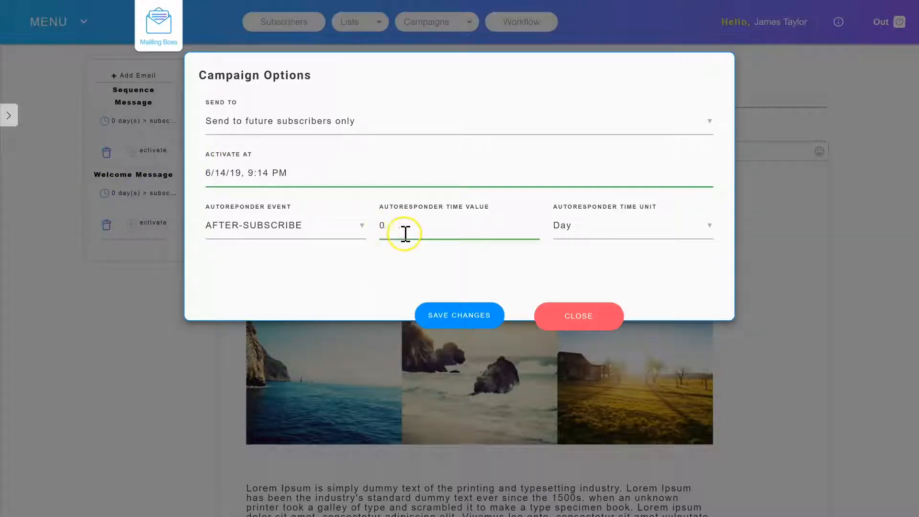
pyautogui.doubleClick(376, 230)
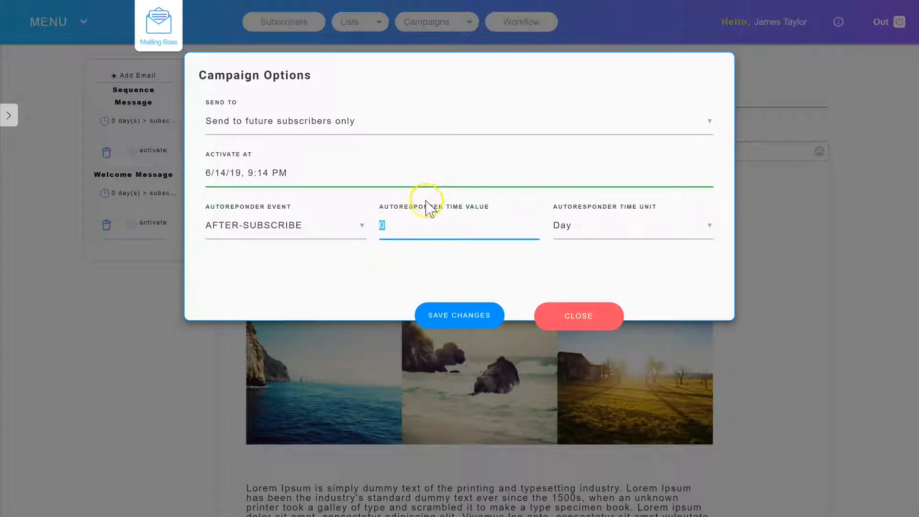
pyautogui.write('1')
pyautogui.click(575, 237)
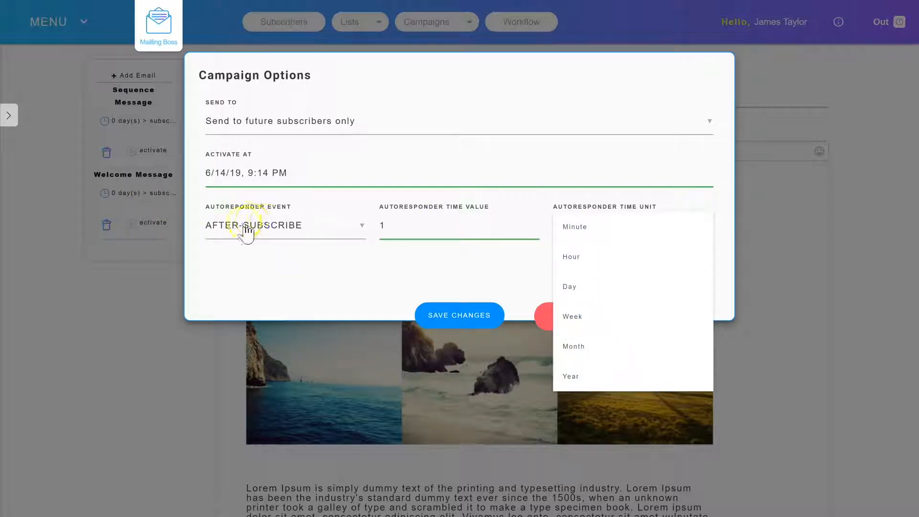
pyautogui.click(293, 224)
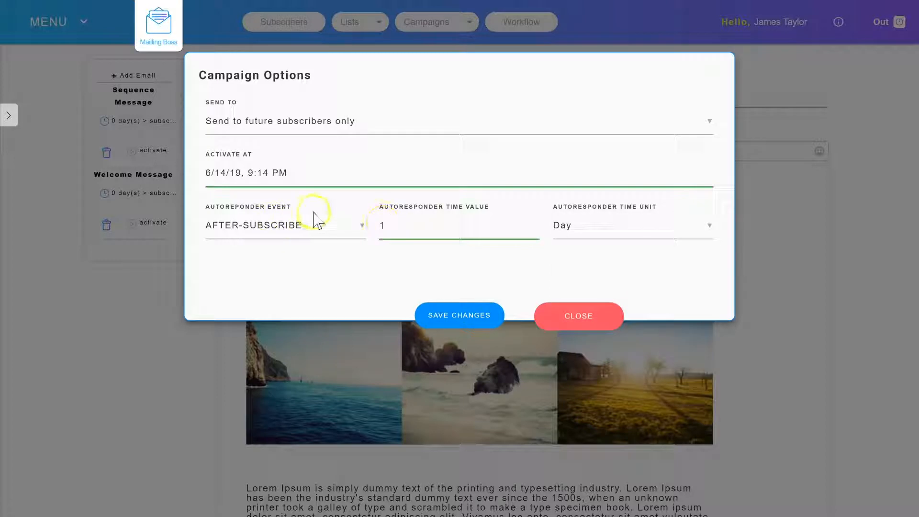
# Set the Welcome Message's autoresponder event to AFTER-CAMPAIGN-OPEN and save the campaign options.
pyautogui.click(297, 233)
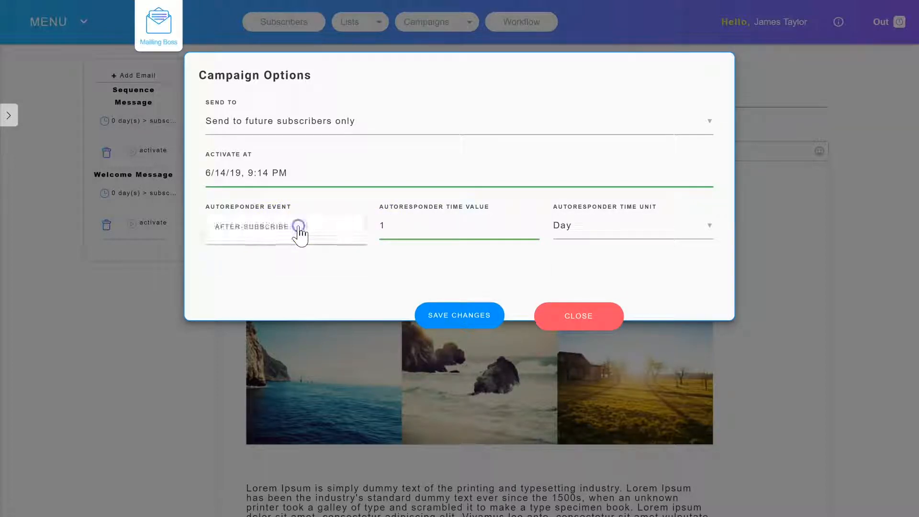
pyautogui.click(271, 260)
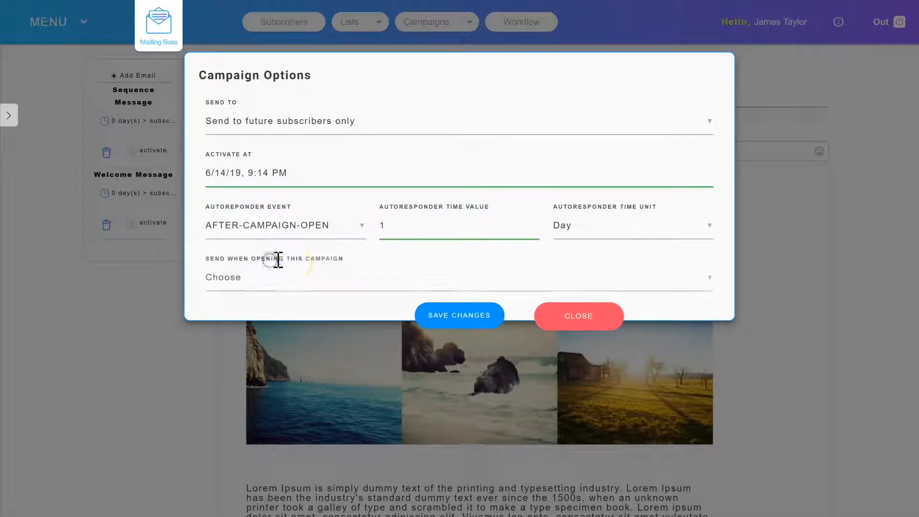
pyautogui.click(257, 287)
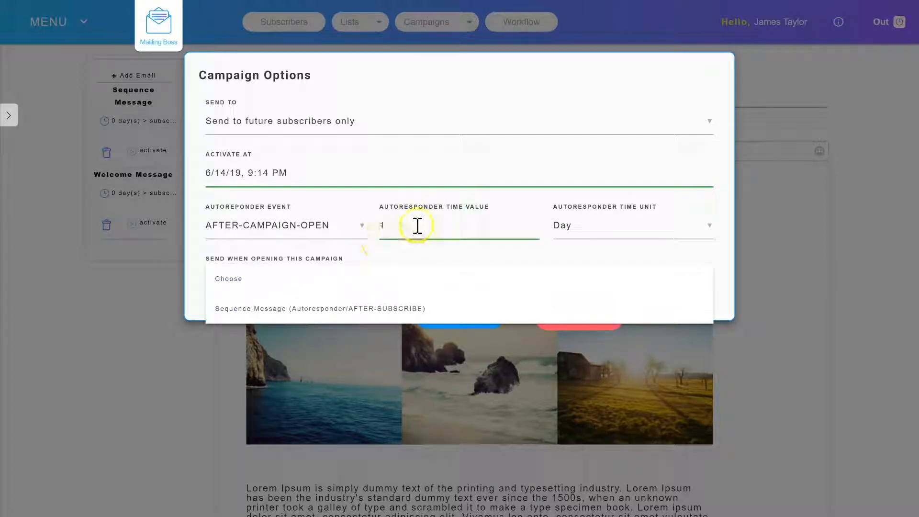
pyautogui.click(371, 148)
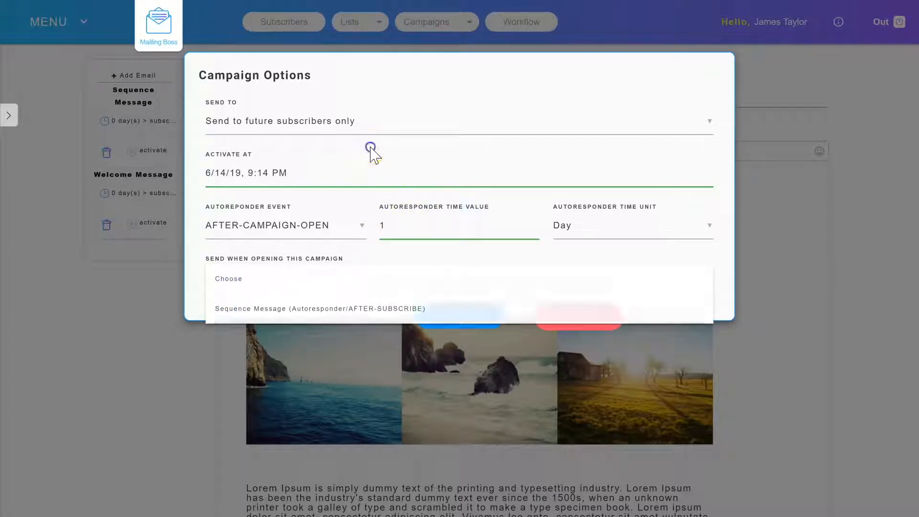
pyautogui.click(237, 172)
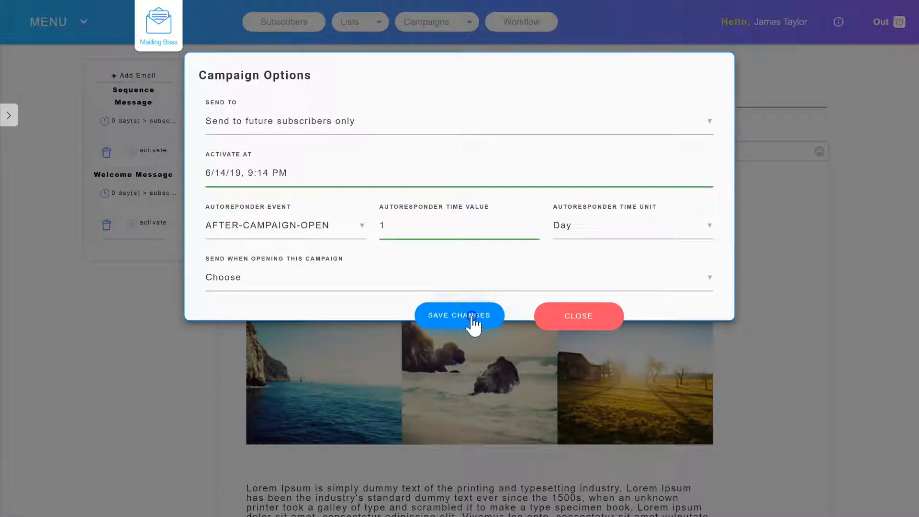
pyautogui.click(451, 315)
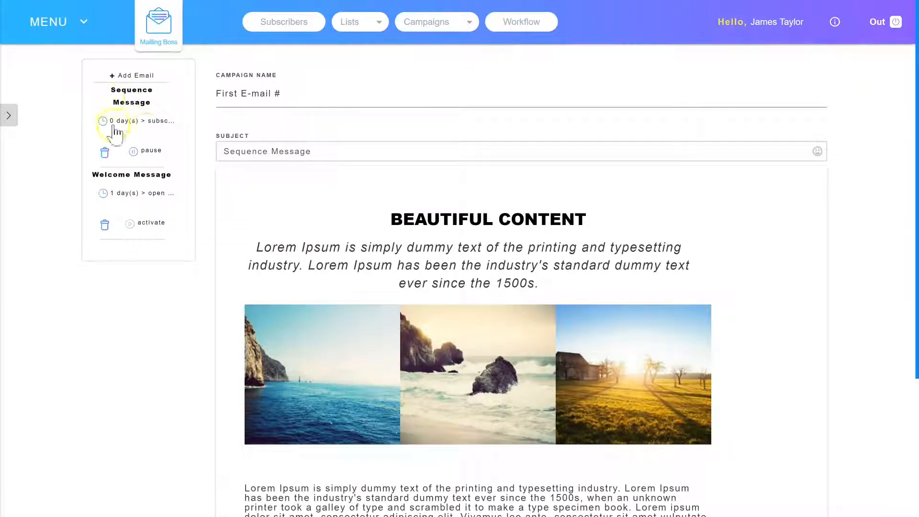
# Activate the Sequence Message e-mail and add a third e-mail to the sequence.
pyautogui.click(137, 152)
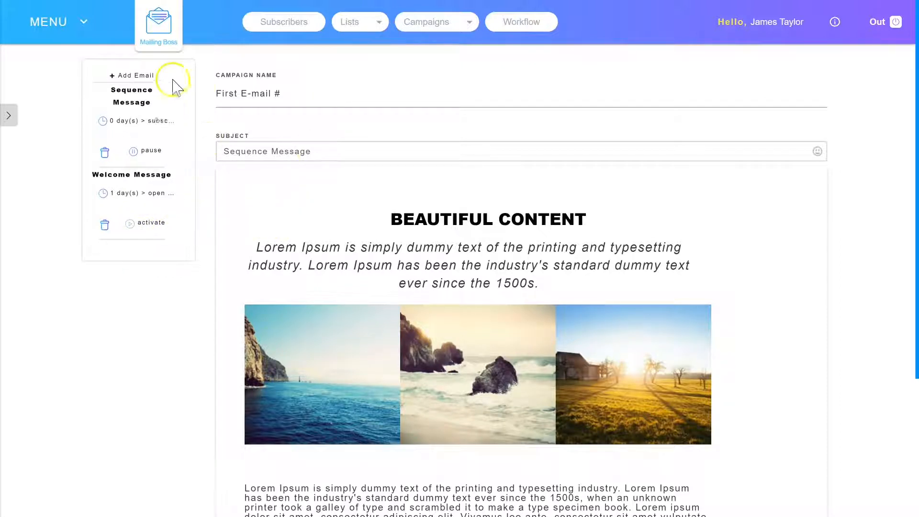
pyautogui.click(141, 76)
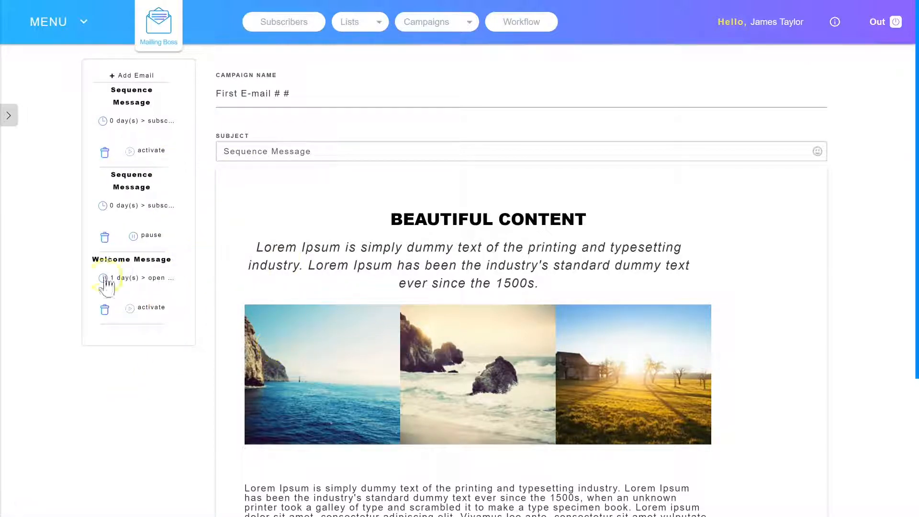
pyautogui.click(179, 209)
# Finish editing the sequence e-mails and go to the sequence's statistics page.
pyautogui.click(300, 102)
pyautogui.scroll(-4, 300, 195)
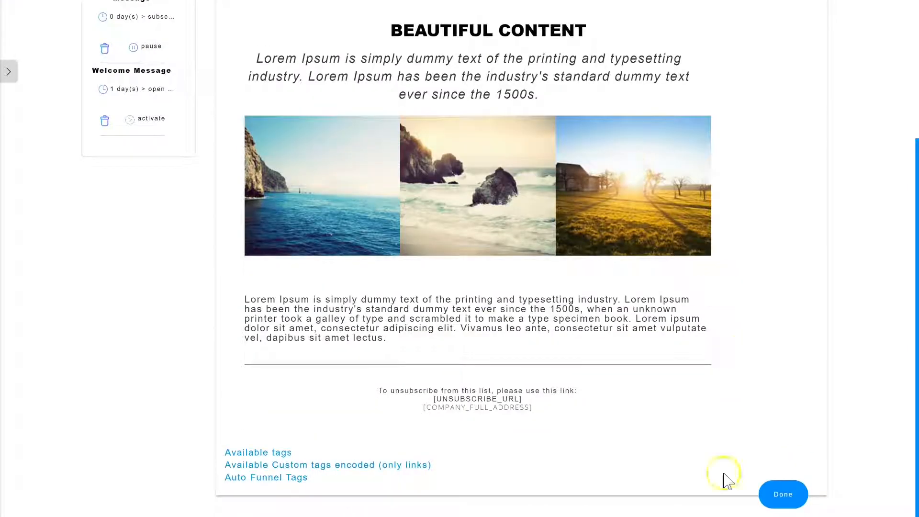
pyautogui.click(786, 494)
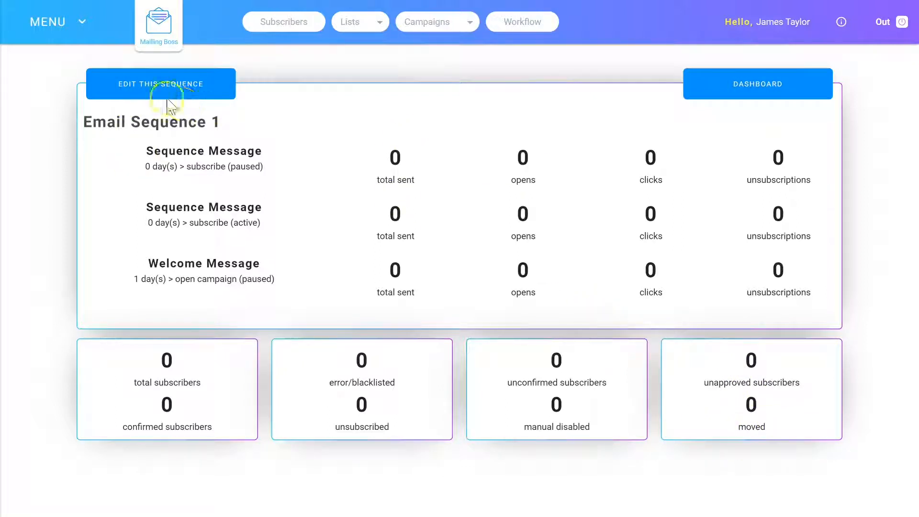
# Reopen the sequence for editing, and view the campaign overview of First E-mail # from the regular campaigns list.
pyautogui.click(149, 94)
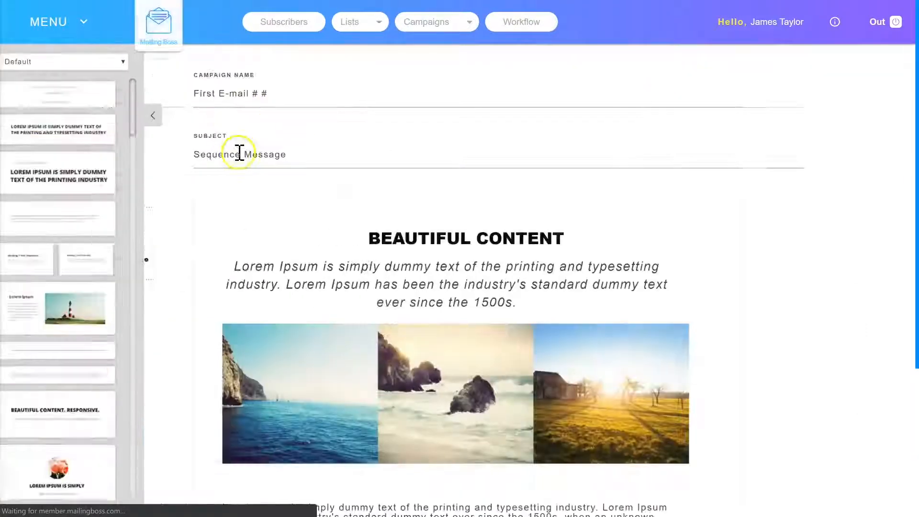
pyautogui.click(446, 22)
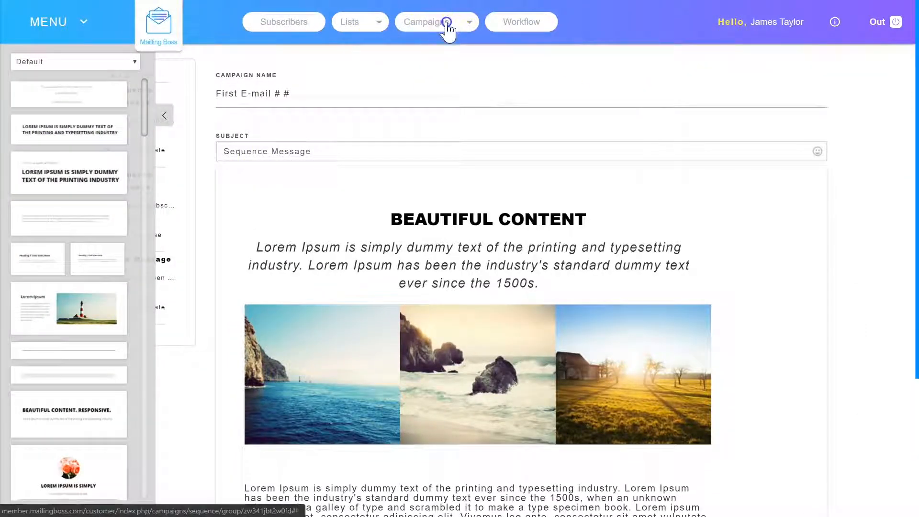
pyautogui.click(426, 30)
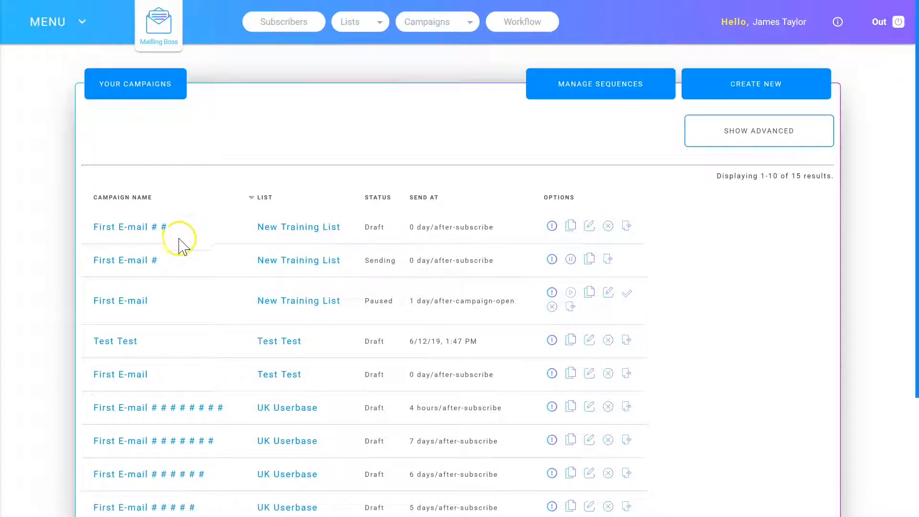
pyautogui.click(550, 260)
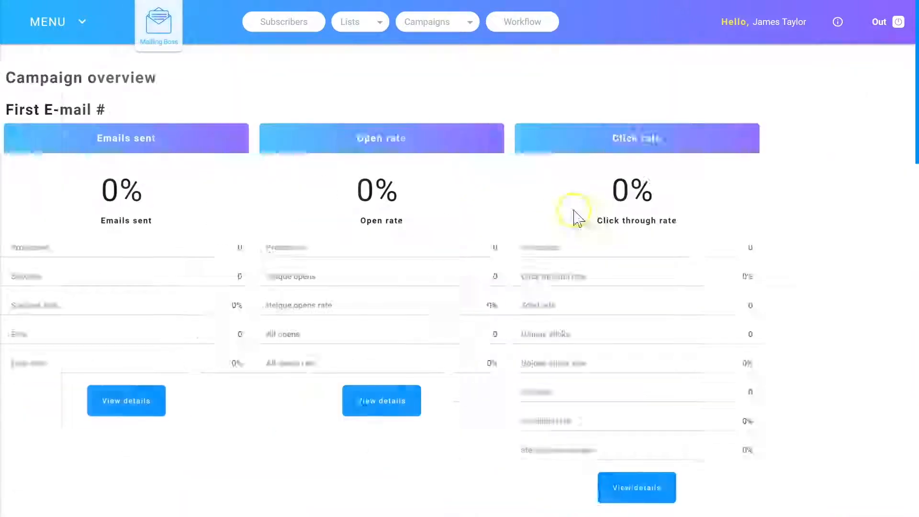
pyautogui.scroll(-1, 354, 280)
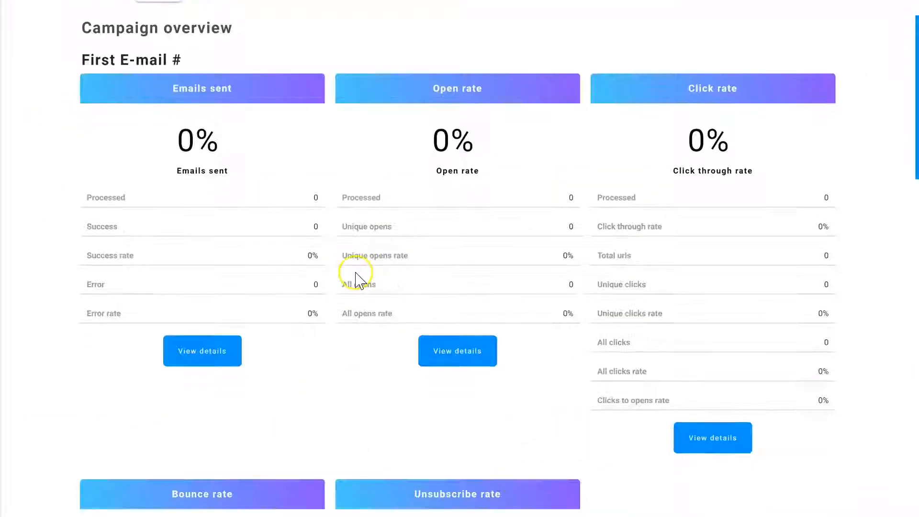
# Examine the First E-mail # campaign's statistics for e-mails sent, open rate, click rate, bounce rate and unsubscribe rate.
pyautogui.scroll(-1, 354, 282)
pyautogui.scroll(2, 344, 287)
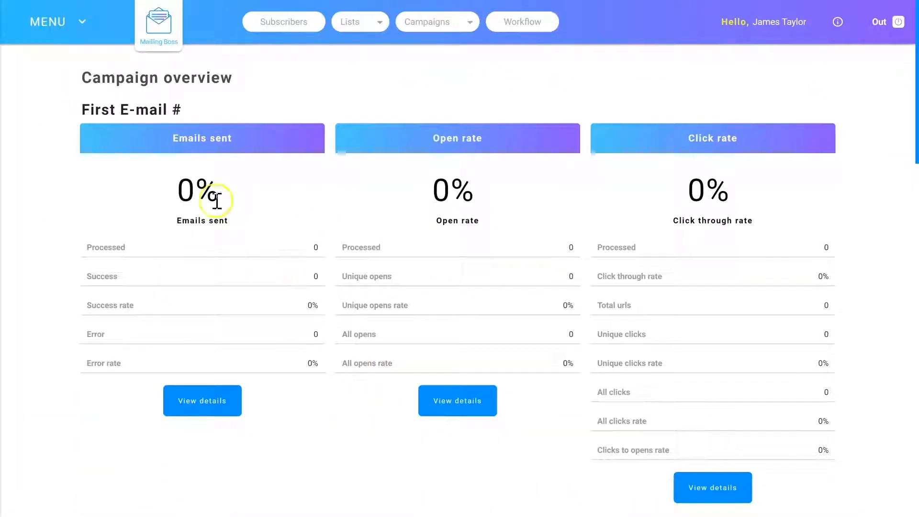
pyautogui.scroll(-5, 488, 144)
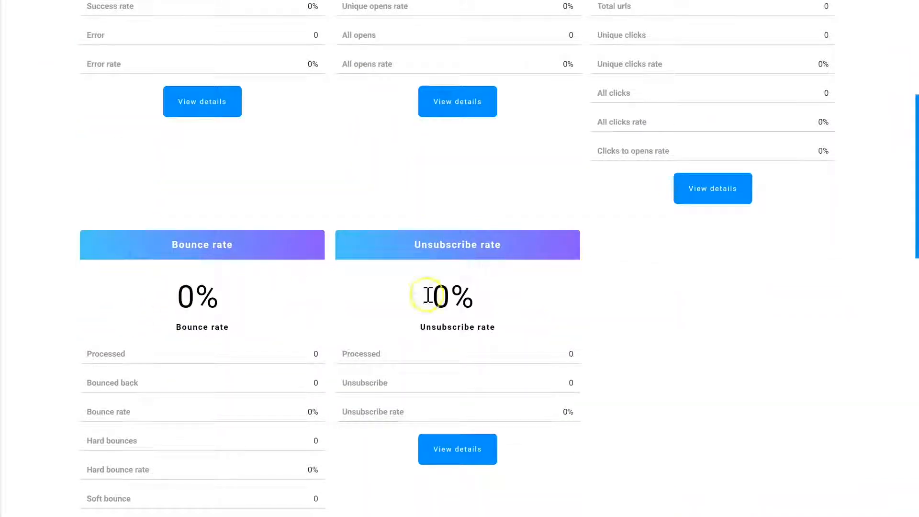
pyautogui.scroll(-2, 435, 292)
pyautogui.scroll(7, 432, 226)
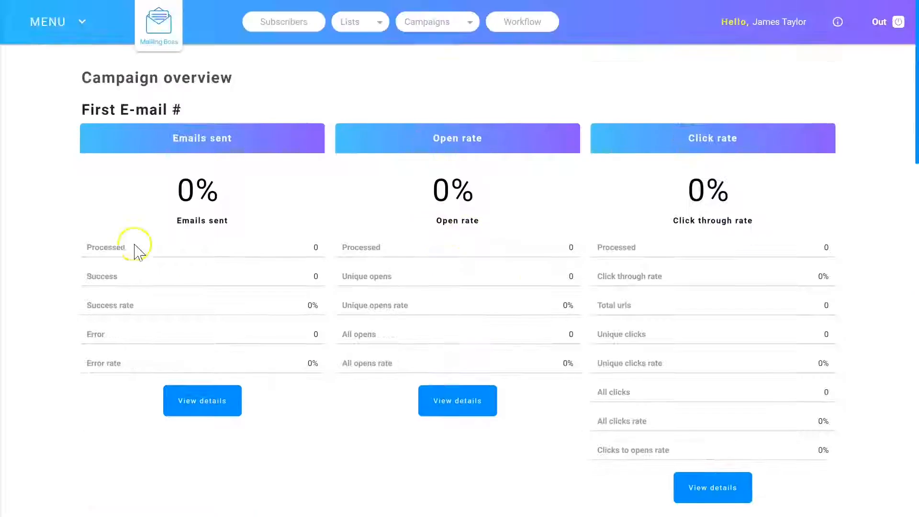
# Examine the campaign overview details below the statistics, from type, list and sender fields to the activation date and autoresponder settings.
pyautogui.scroll(-5, 318, 186)
pyautogui.scroll(-7, 478, 216)
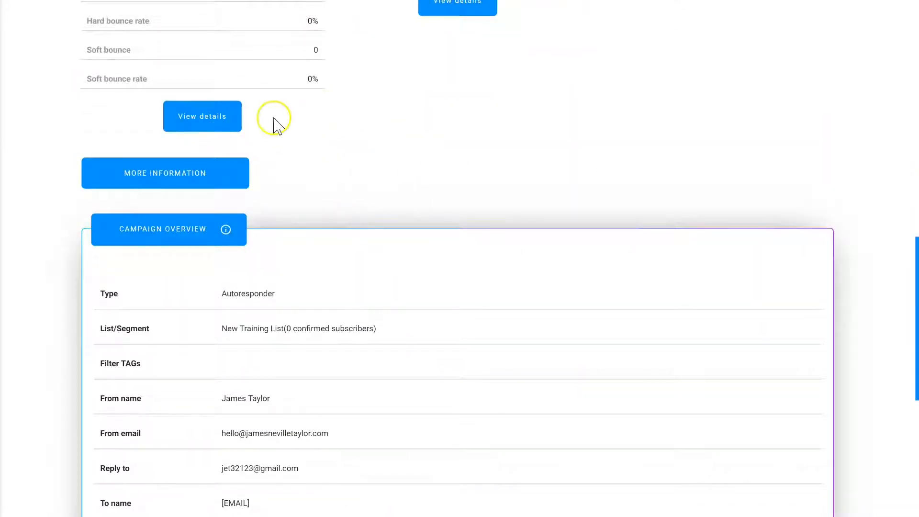
pyautogui.scroll(-3, 282, 117)
pyautogui.scroll(3, 176, 181)
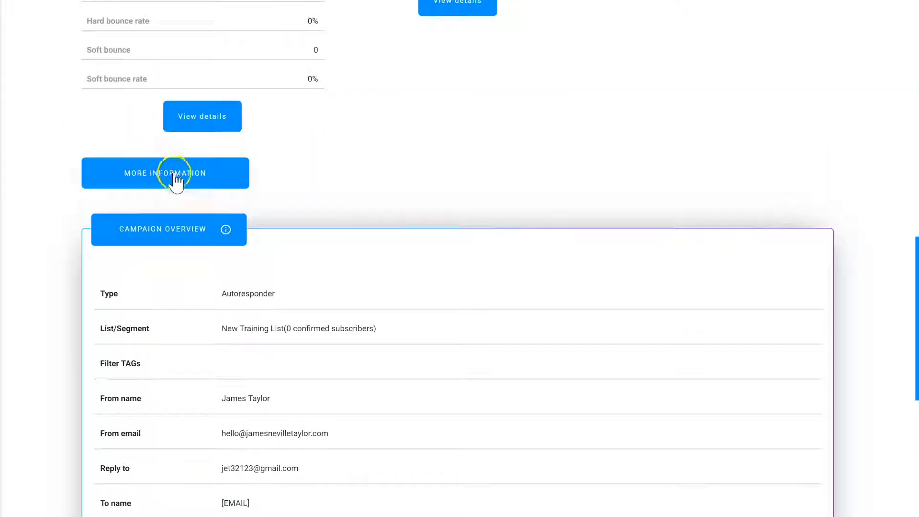
pyautogui.scroll(-1, 150, 154)
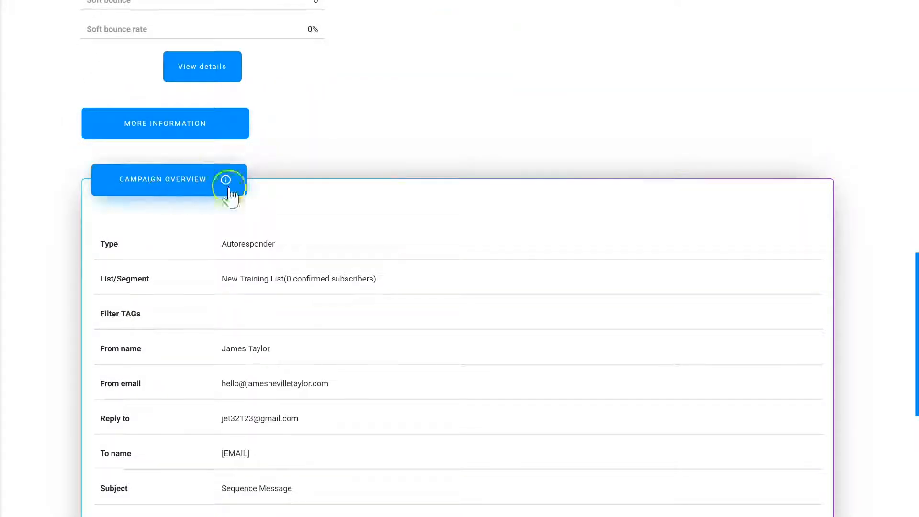
pyautogui.scroll(-1, 251, 239)
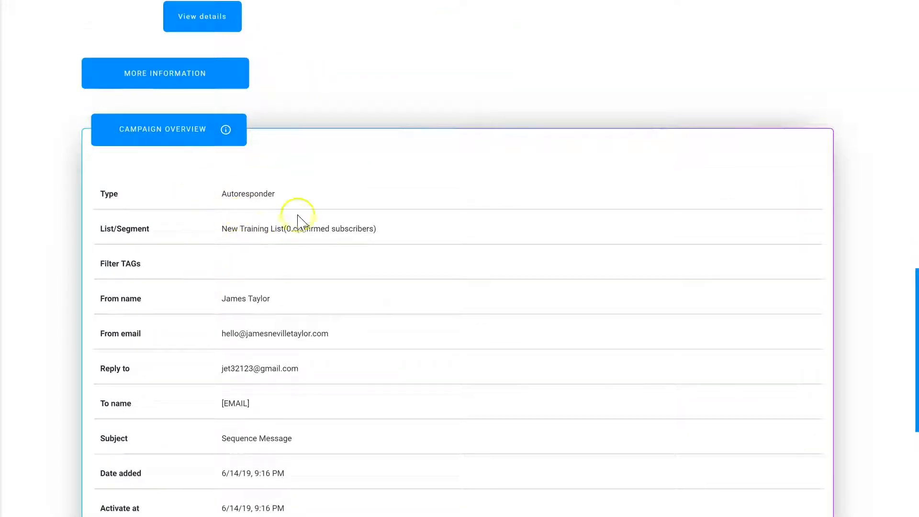
pyautogui.scroll(-5, 333, 262)
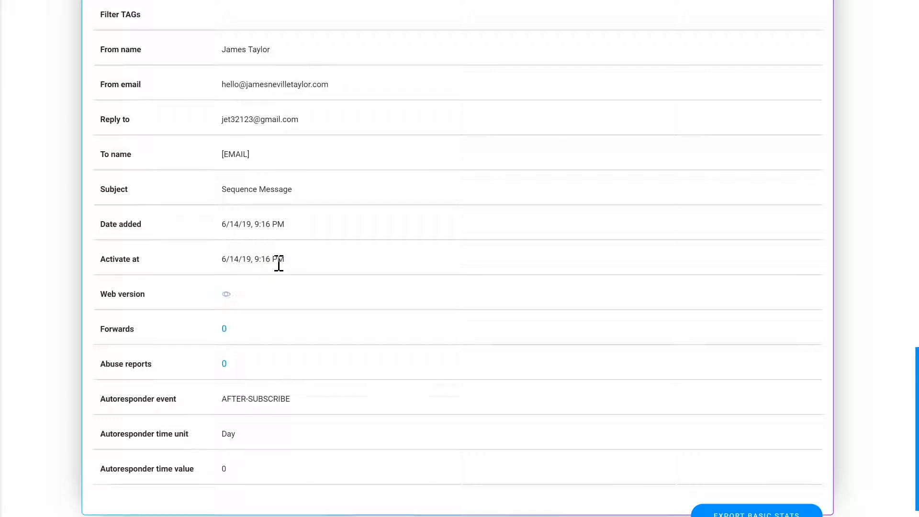
pyautogui.scroll(-1, 397, 229)
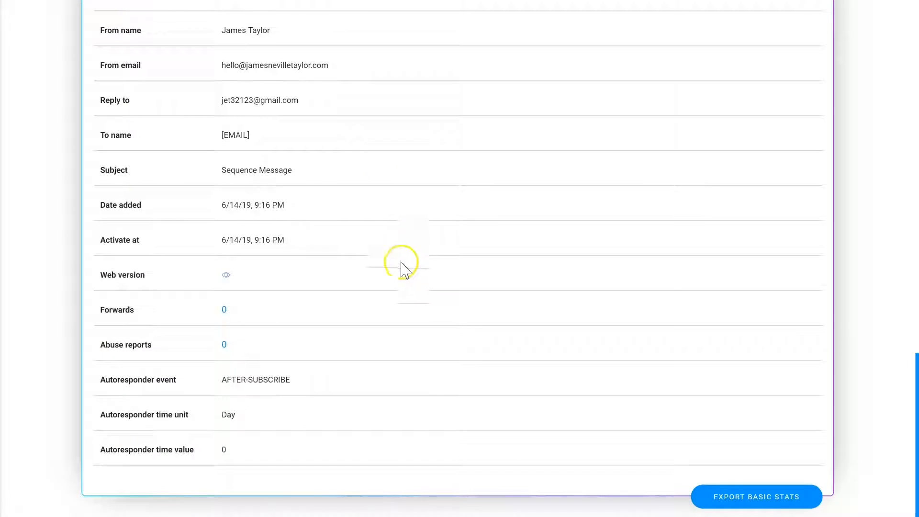
pyautogui.scroll(15, 401, 275)
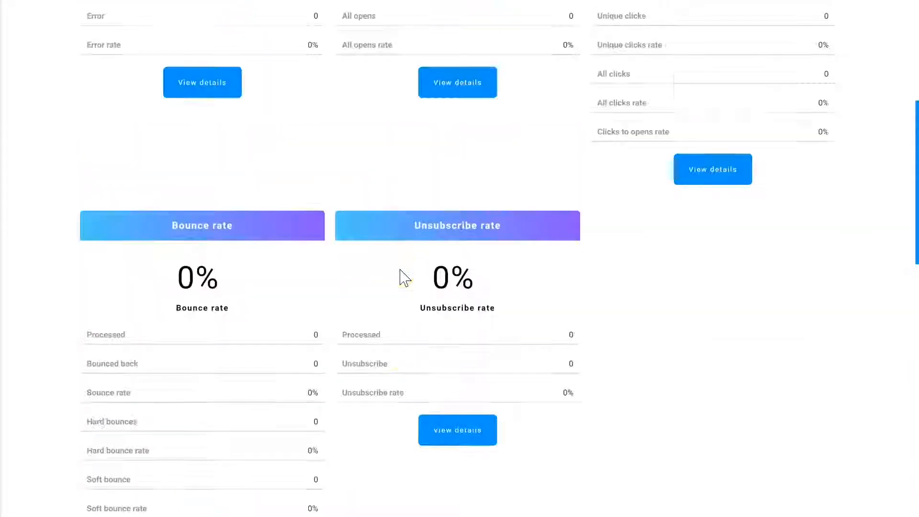